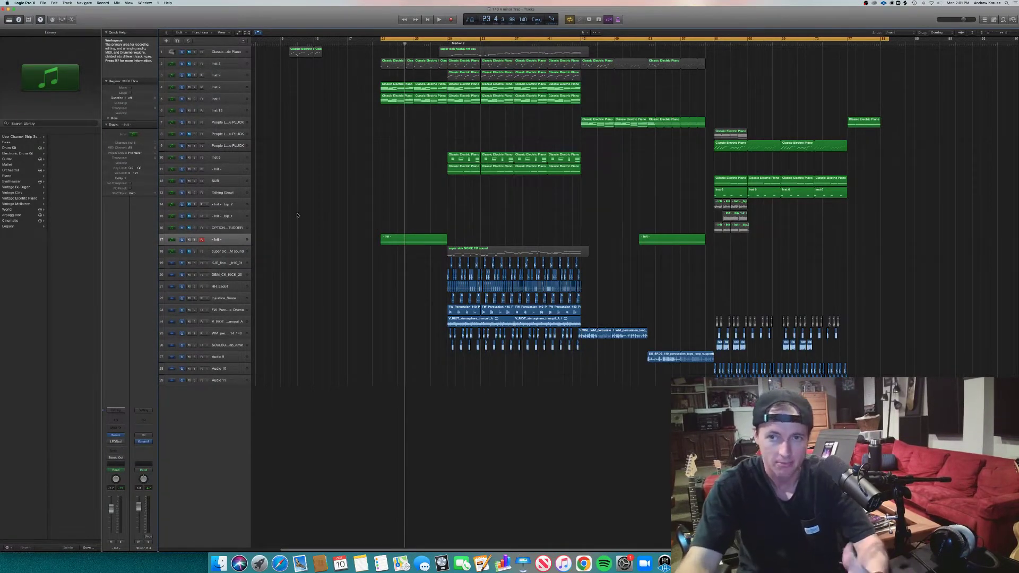
# Select the first '- Init -' region on track 17, then click away to deselect it
pyautogui.click(411, 243)
pyautogui.click(412, 249)
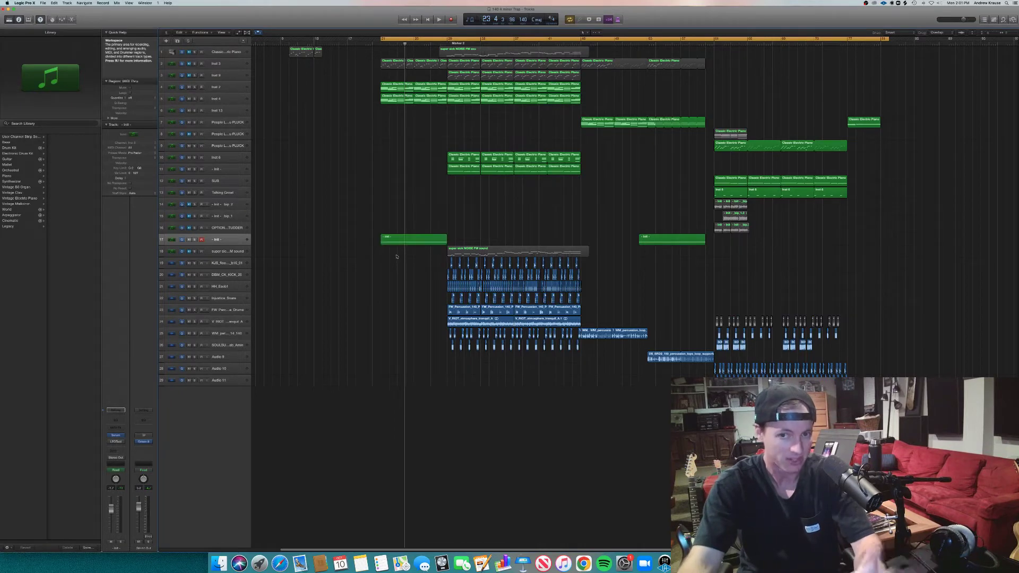
# Open Serum for the Init track, move its window aside, and play then stop the section
pyautogui.click(227, 240)
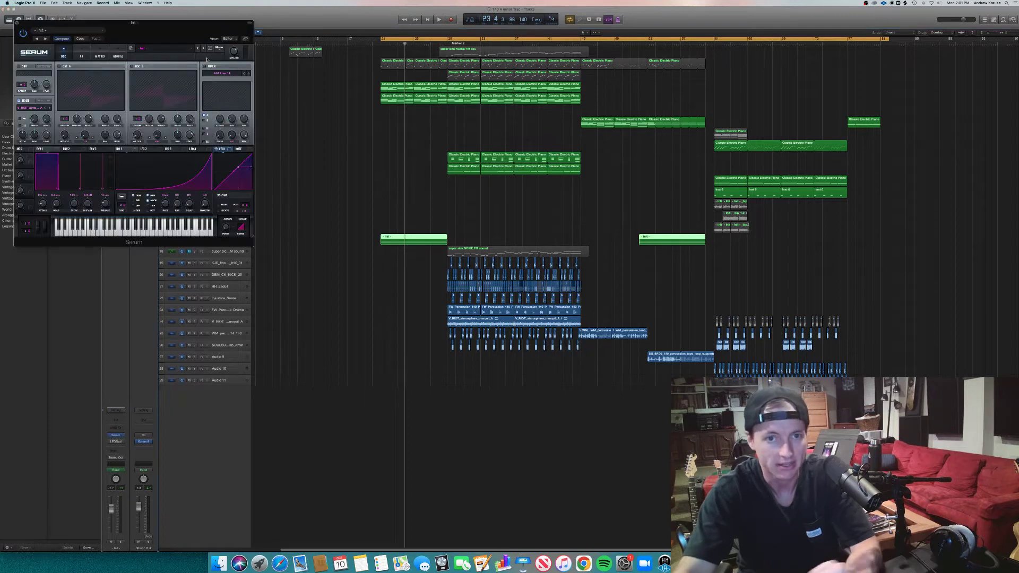
pyautogui.moveTo(188, 35); pyautogui.dragTo(620, 99)
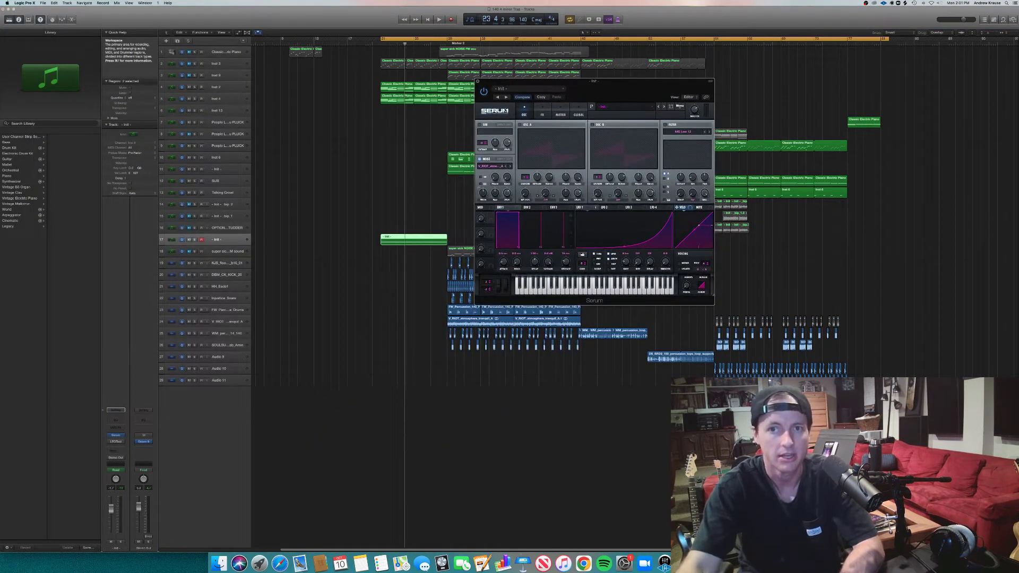
pyautogui.press('space')
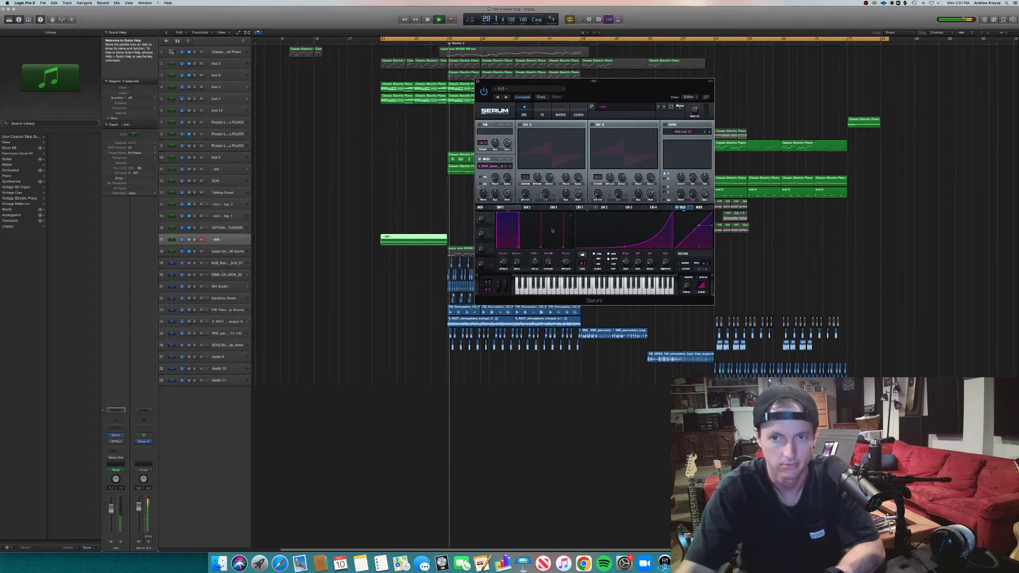
pyautogui.moveTo(550, 83); pyautogui.dragTo(698, 97)
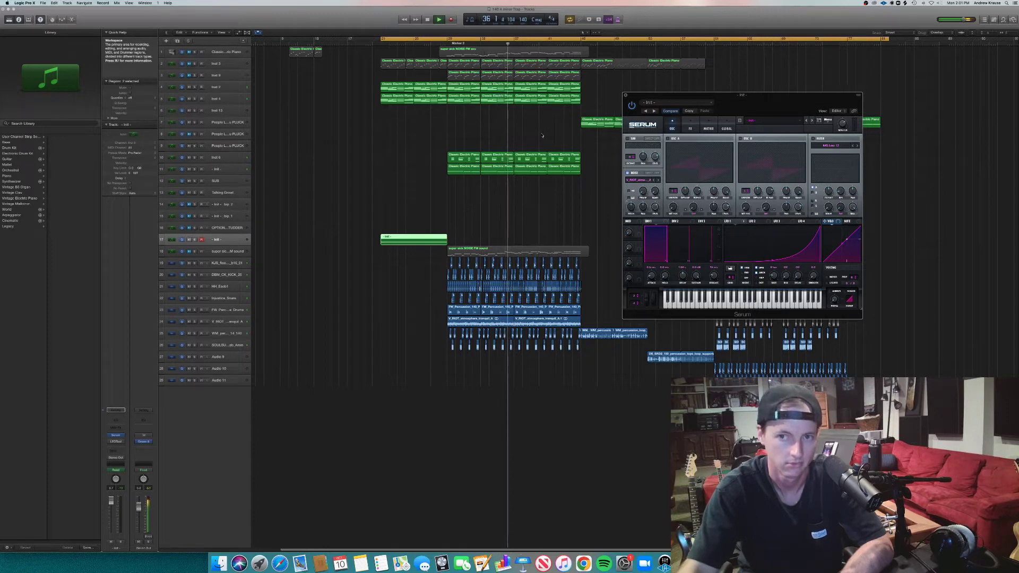
pyautogui.press('space')
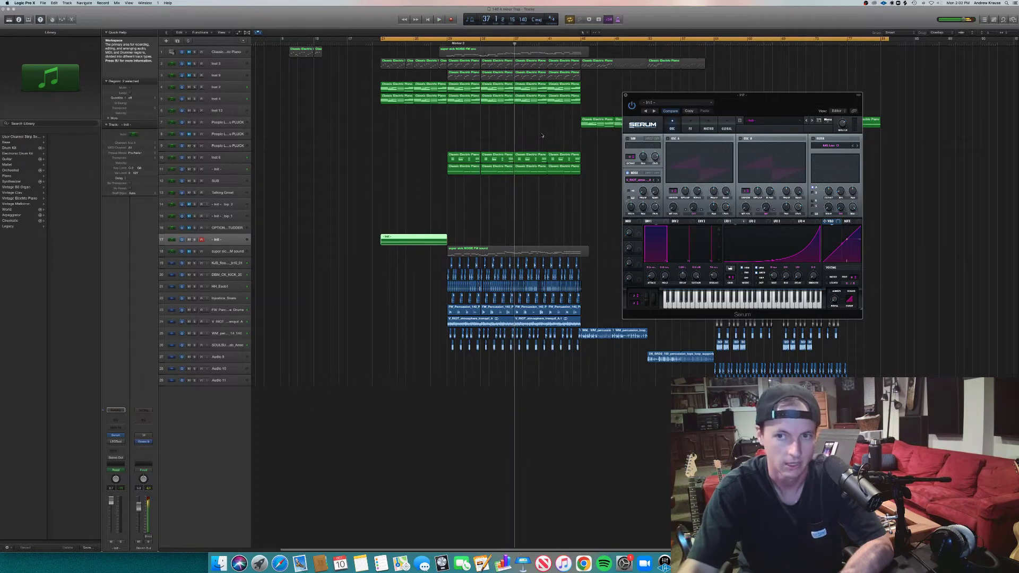
# Mute the V_RIOT atmosphere track 24, play from bar 29, then unmute track 24
pyautogui.click(539, 141)
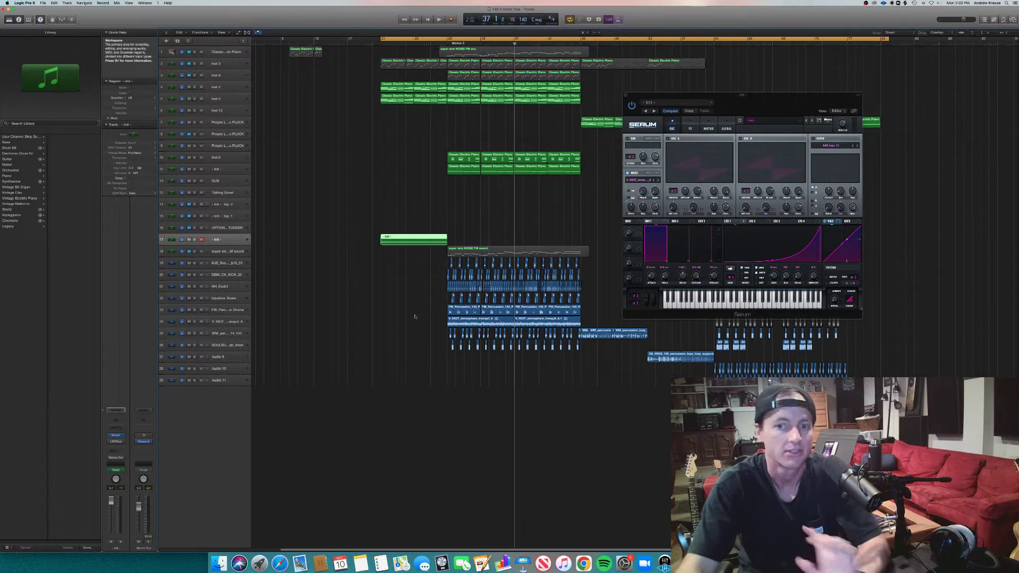
pyautogui.click(480, 321)
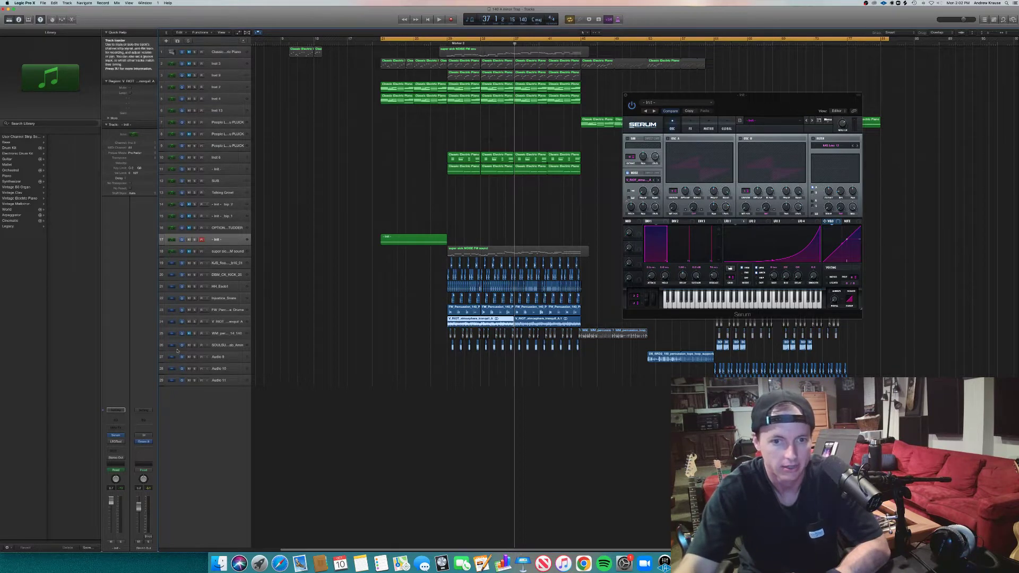
pyautogui.click(190, 321)
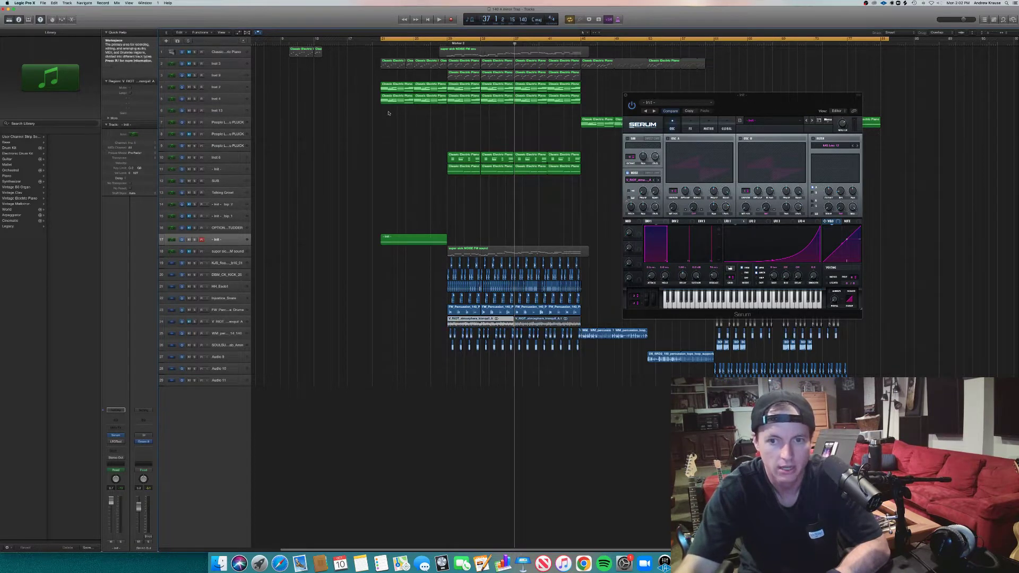
pyautogui.click(447, 41)
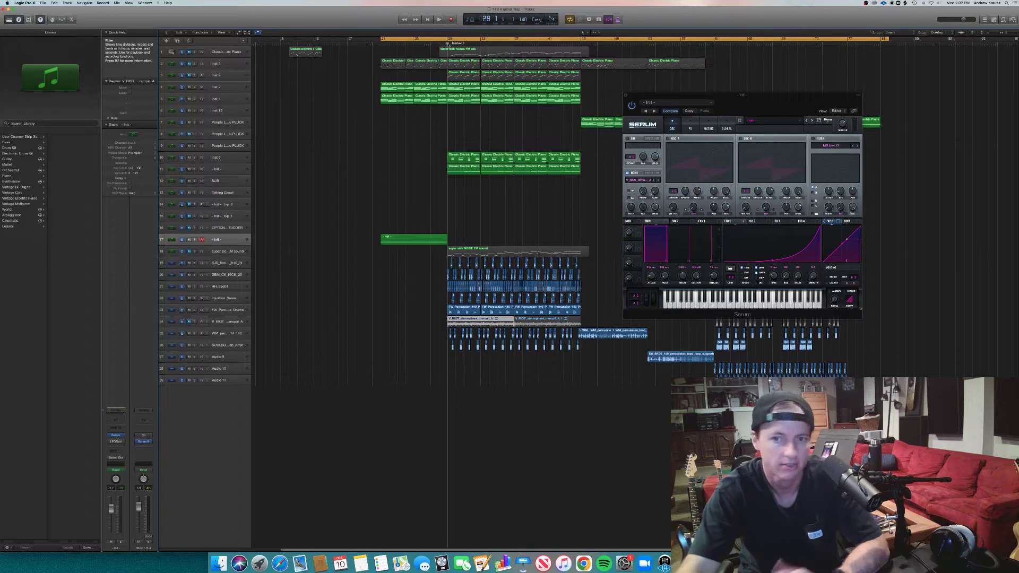
pyautogui.press('space')
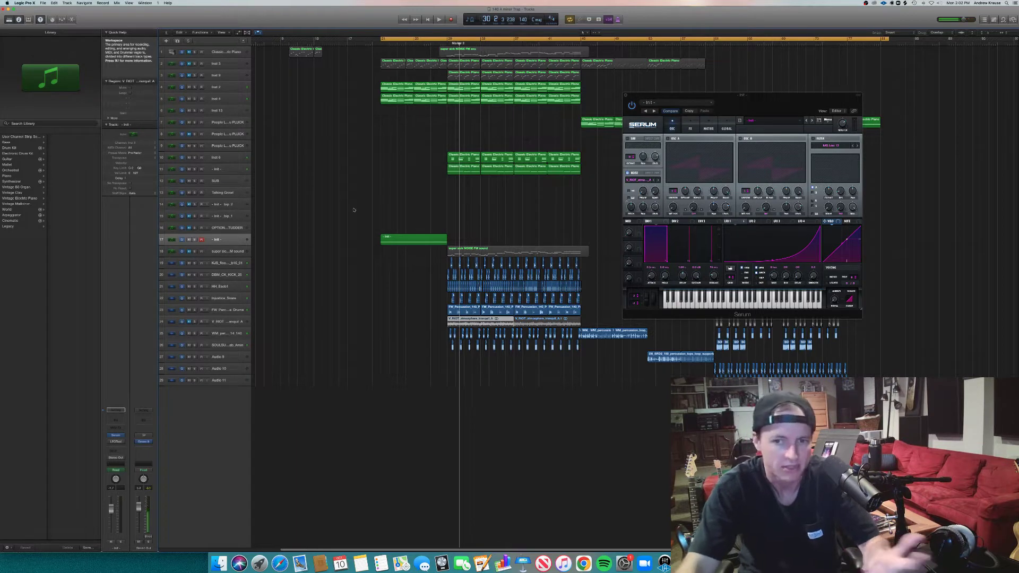
pyautogui.click(233, 323)
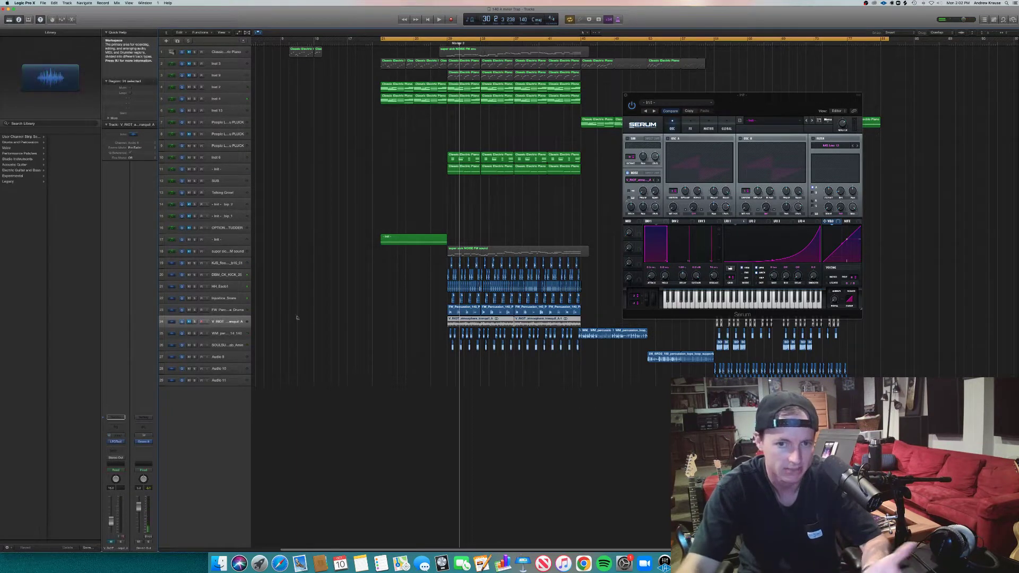
pyautogui.click(189, 321)
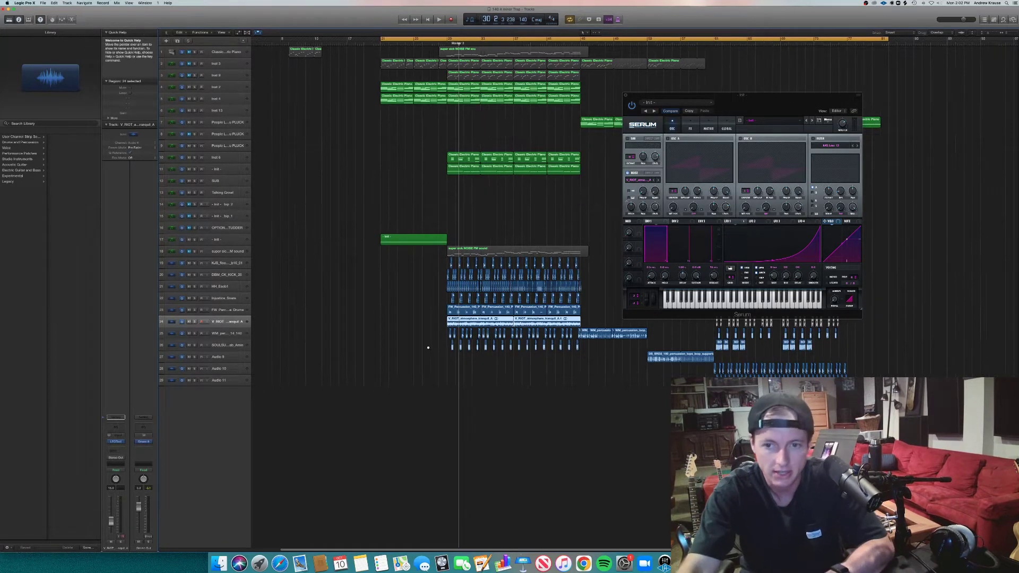
pyautogui.press('super+Right')
pyautogui.press('super+Right')
pyautogui.press('super+Right')
pyautogui.click(379, 318)
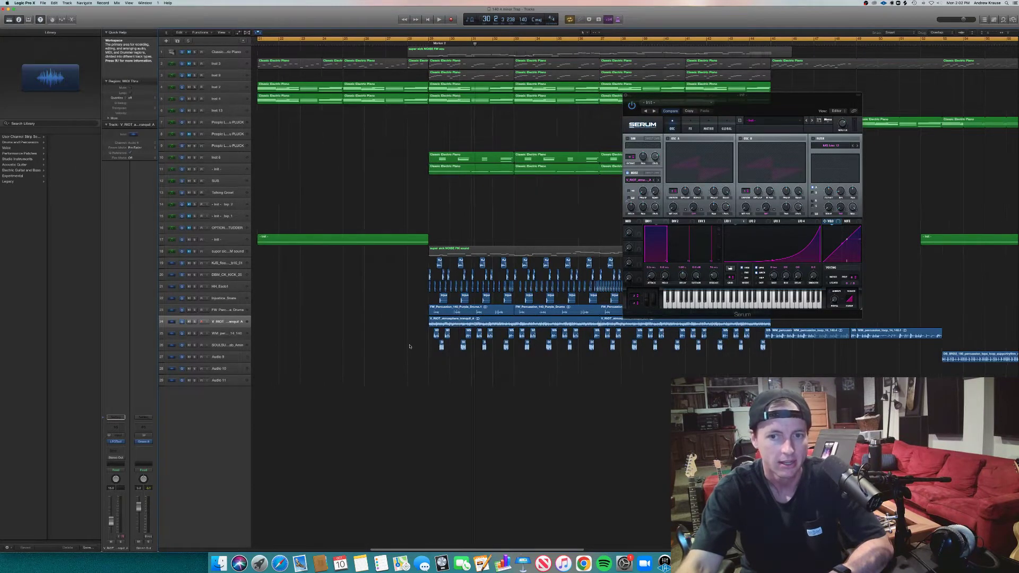
pyautogui.press('super+Left')
pyautogui.click(502, 319)
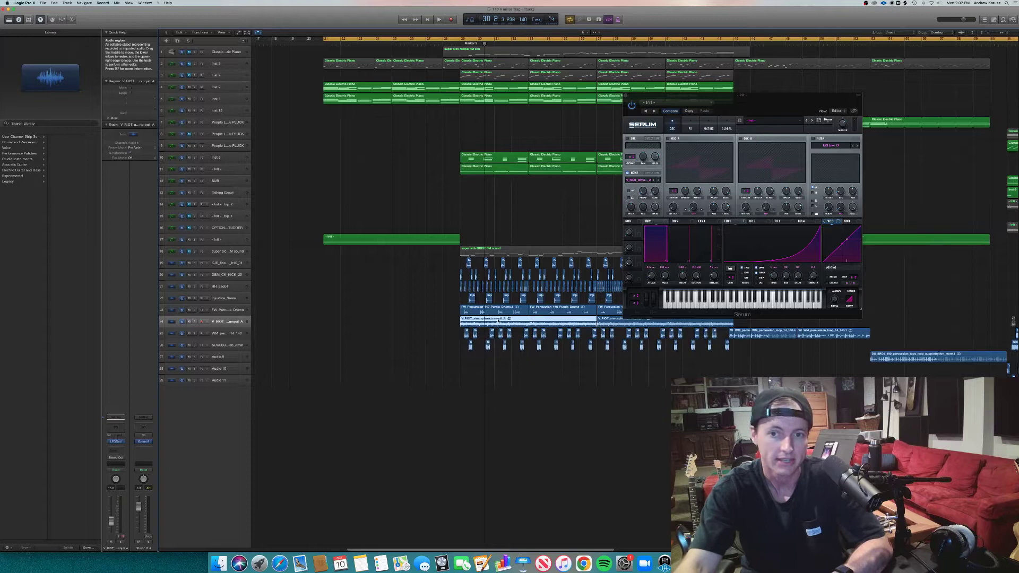
pyautogui.hotkey('ctrl', 's')
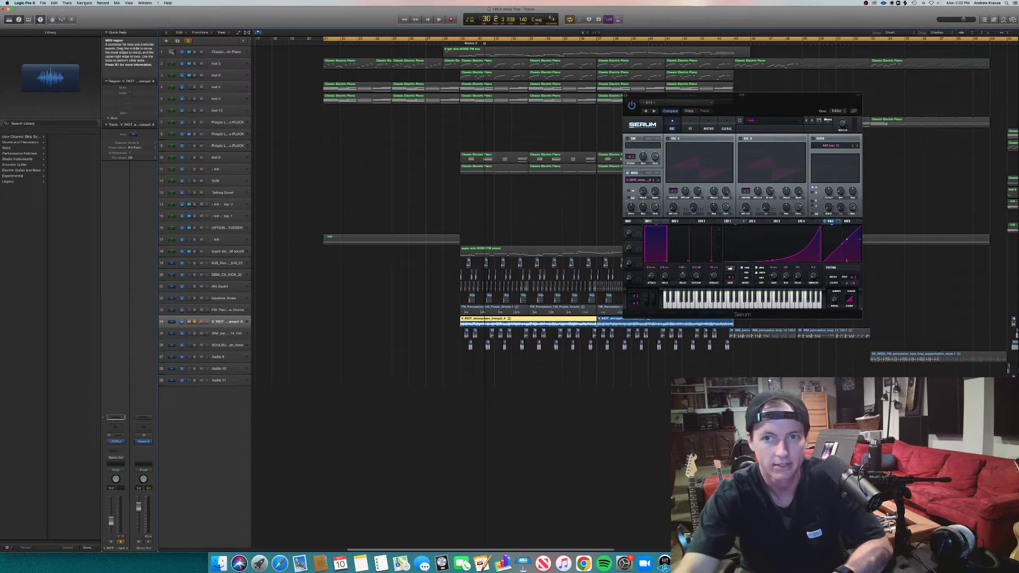
pyautogui.click(460, 39)
pyautogui.press('space')
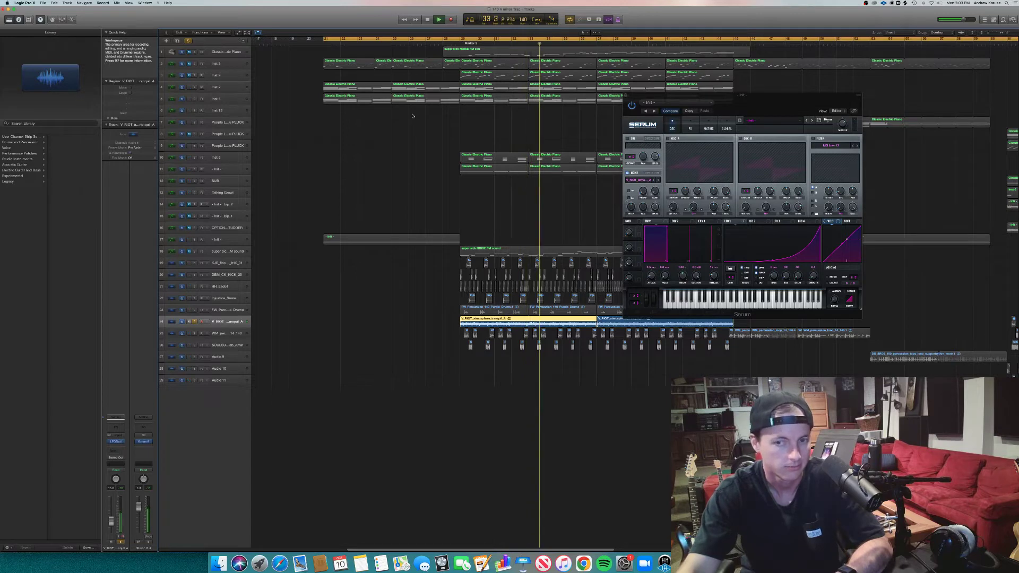
pyautogui.press('space')
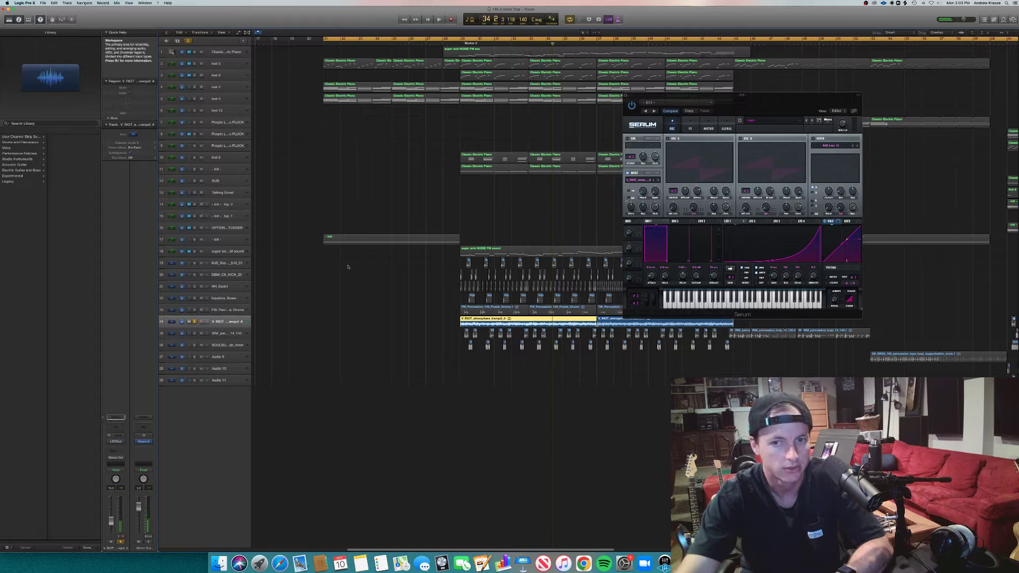
pyautogui.click(461, 42)
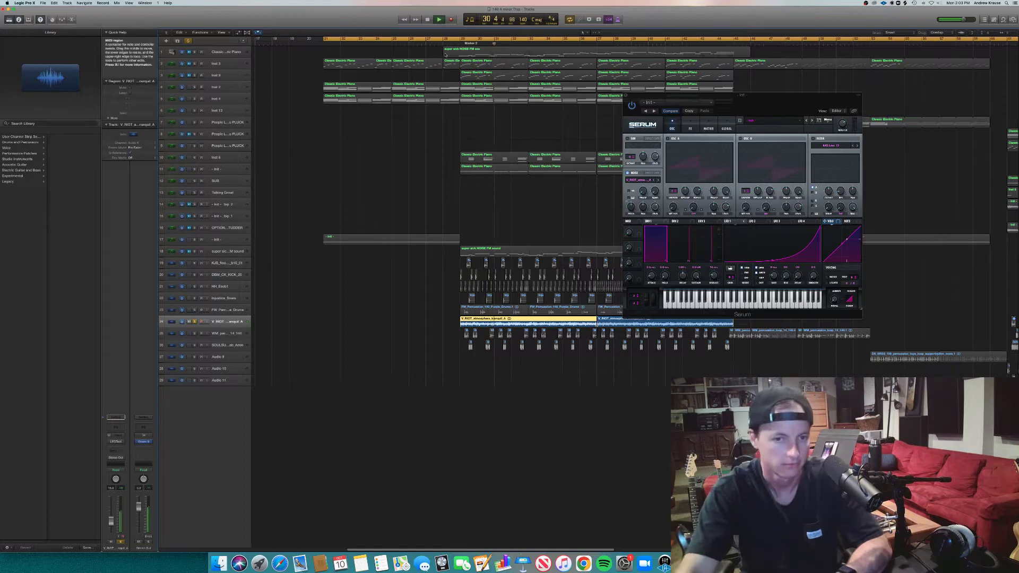
pyautogui.press('space')
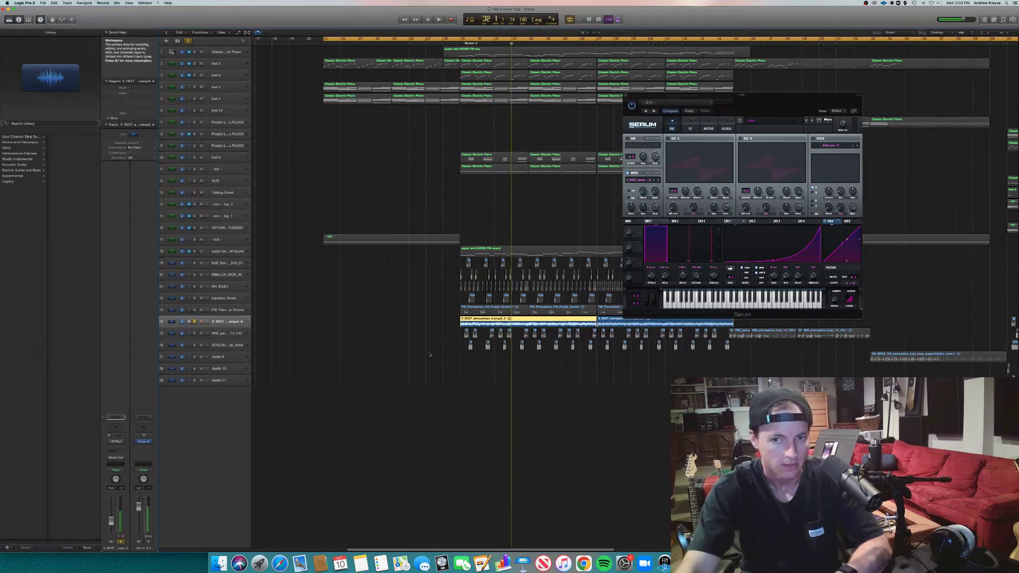
pyautogui.click(415, 332)
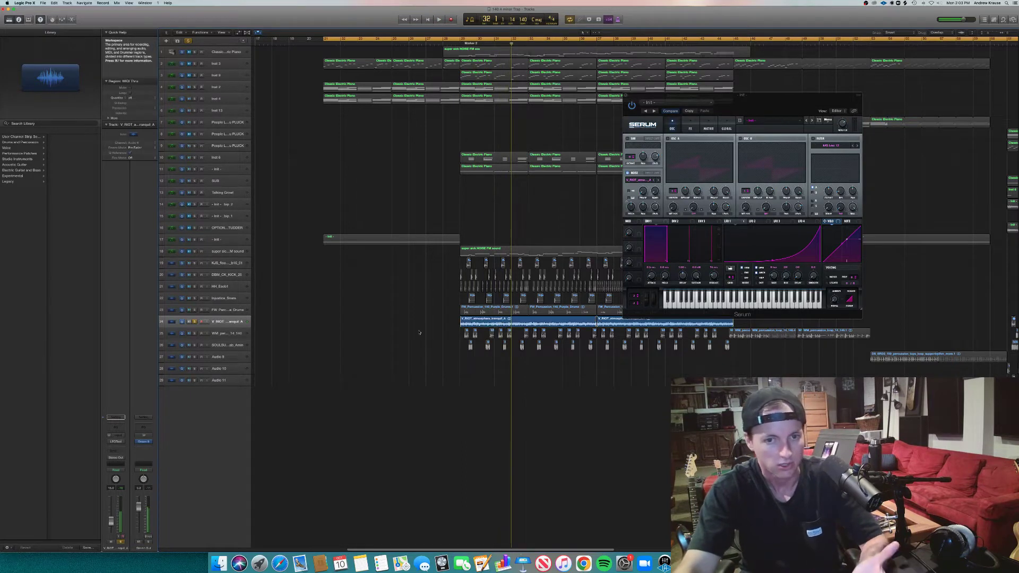
pyautogui.click(195, 321)
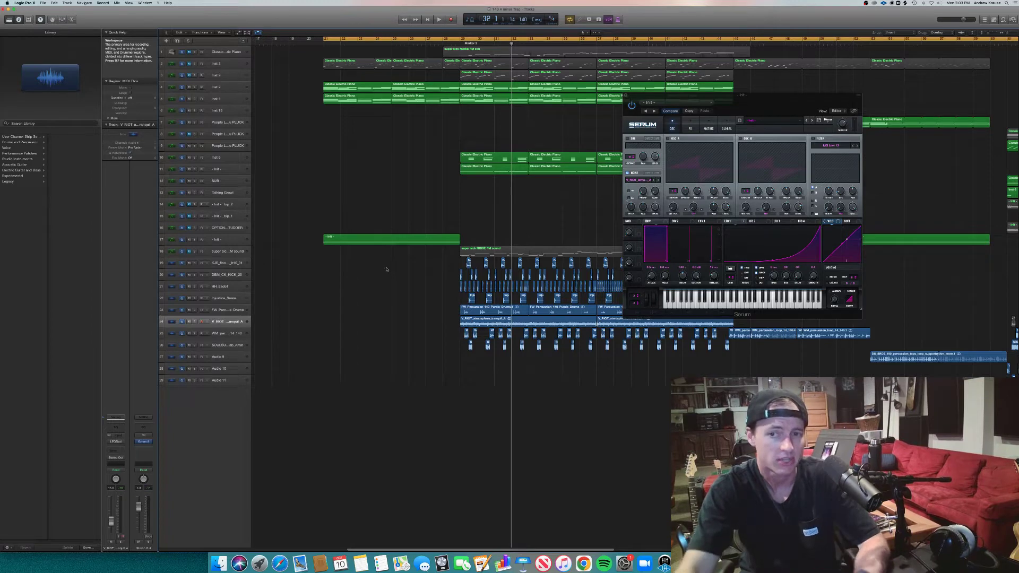
# Select the Init region, center the Serum window, and choose Show Serum Presets folder from Serum's Menu
pyautogui.hscroll(5, 397, 271)
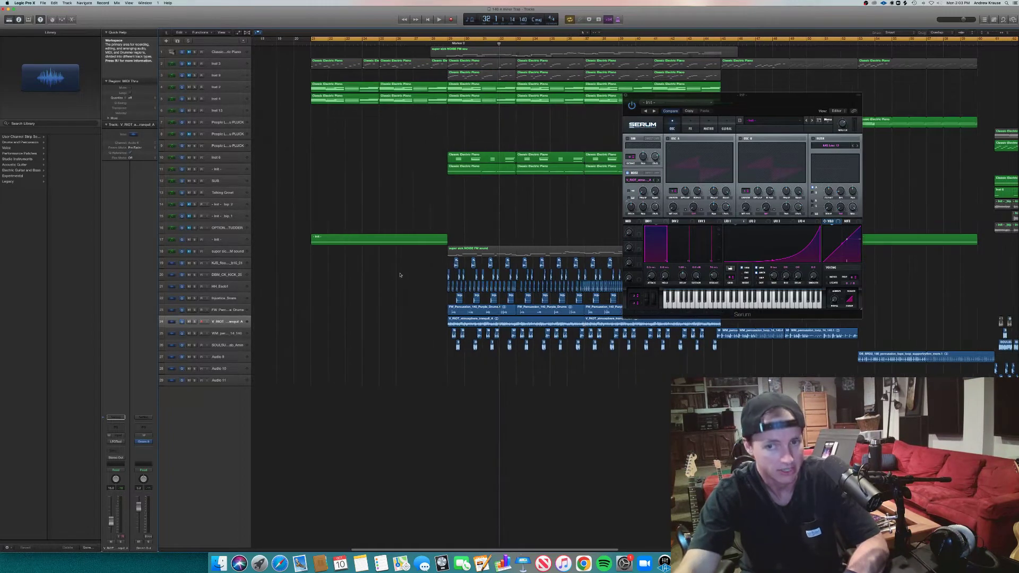
pyautogui.hscroll(-3, 400, 275)
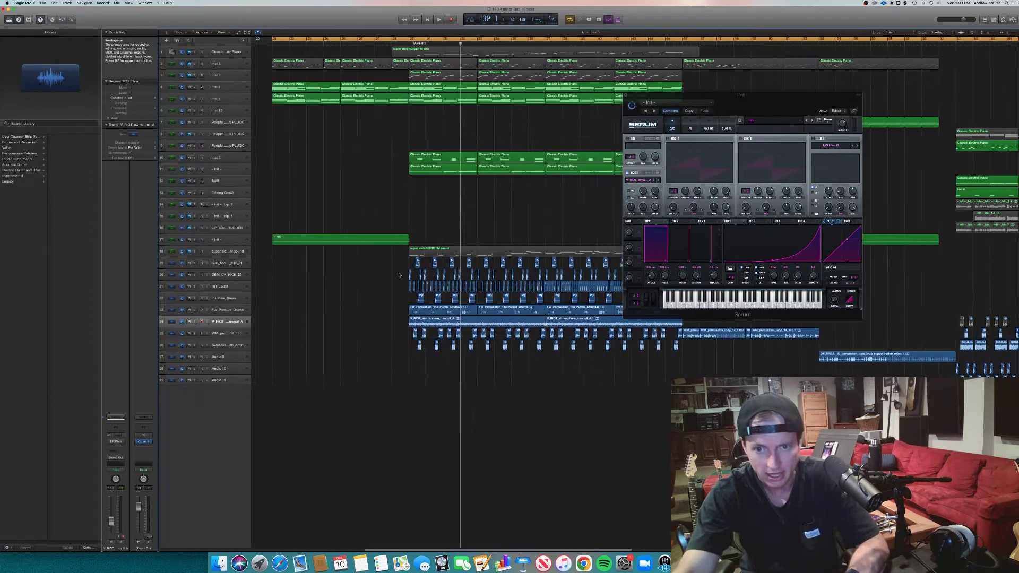
pyautogui.click(359, 239)
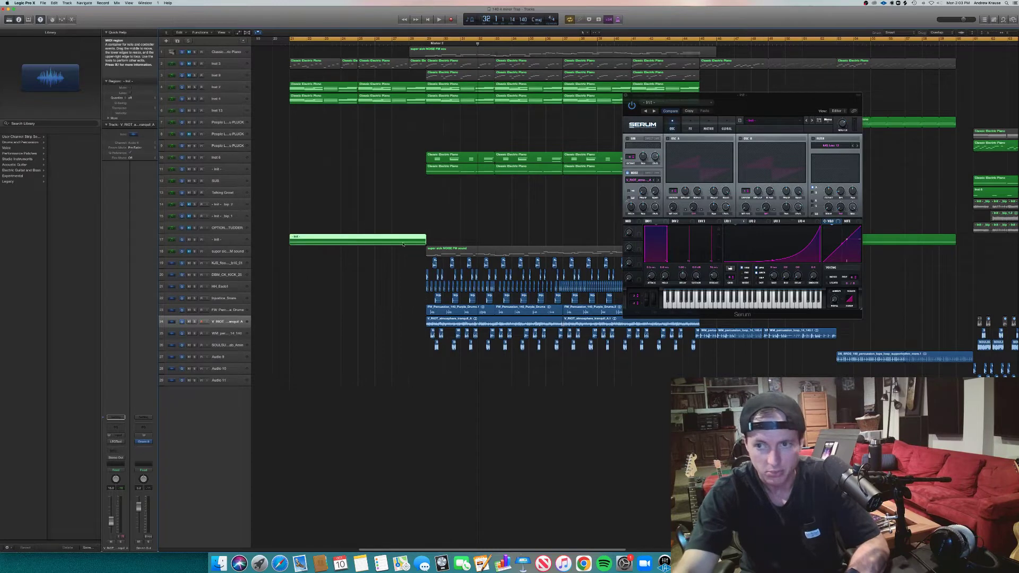
pyautogui.moveTo(739, 101); pyautogui.dragTo(422, 144)
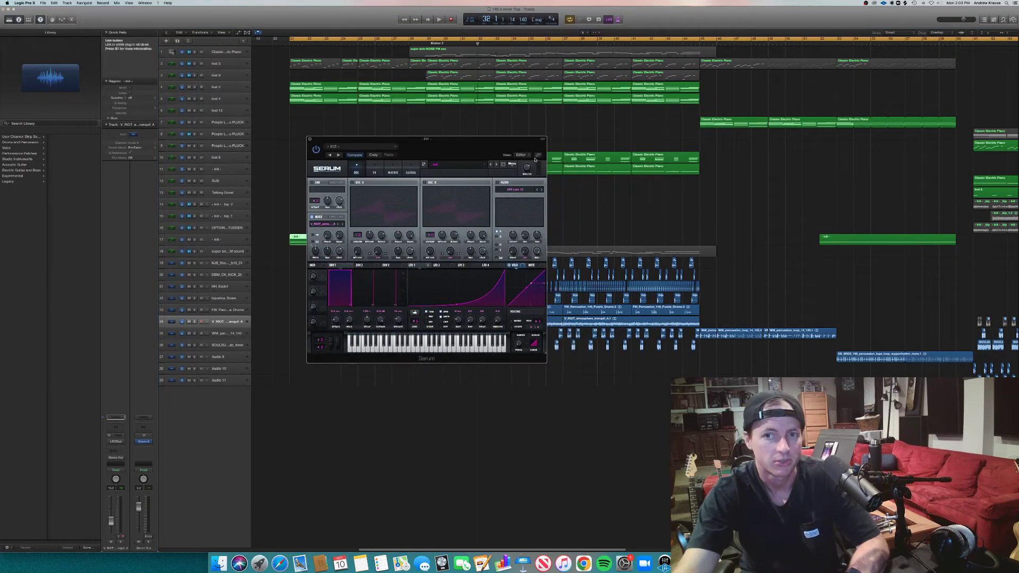
pyautogui.click(511, 163)
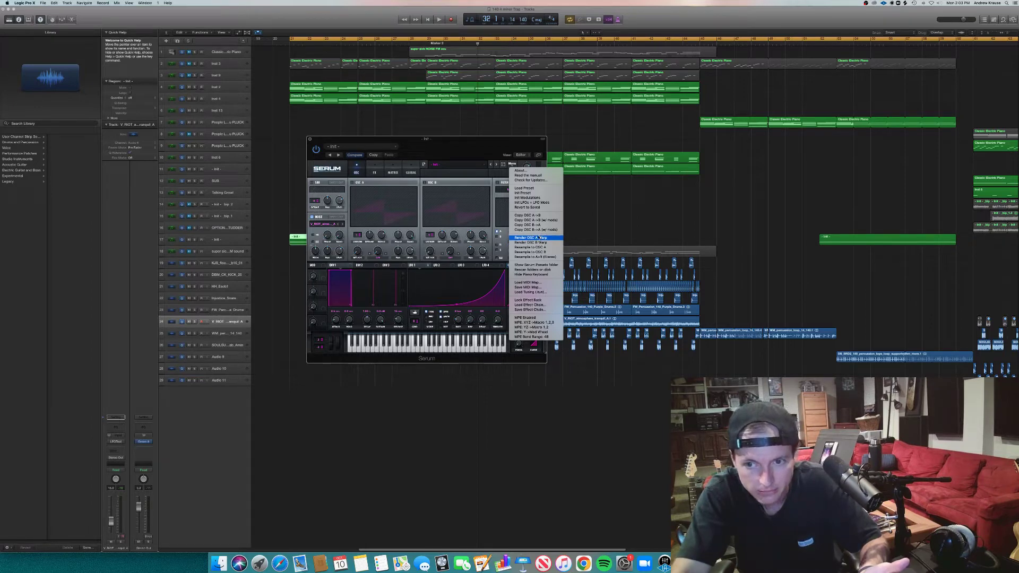
pyautogui.click(536, 264)
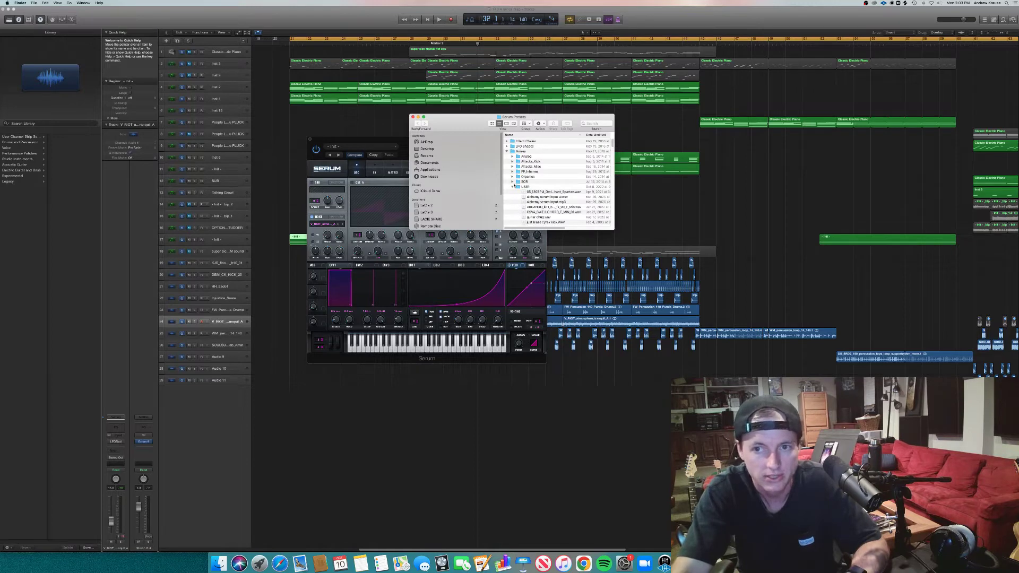
# Find V_RIOT_atmosphere_tranquil_A.wav in the USER folder, close Finder, and reopen Serum's Menu
pyautogui.click(516, 187)
pyautogui.moveTo(613, 144); pyautogui.dragTo(613, 146)
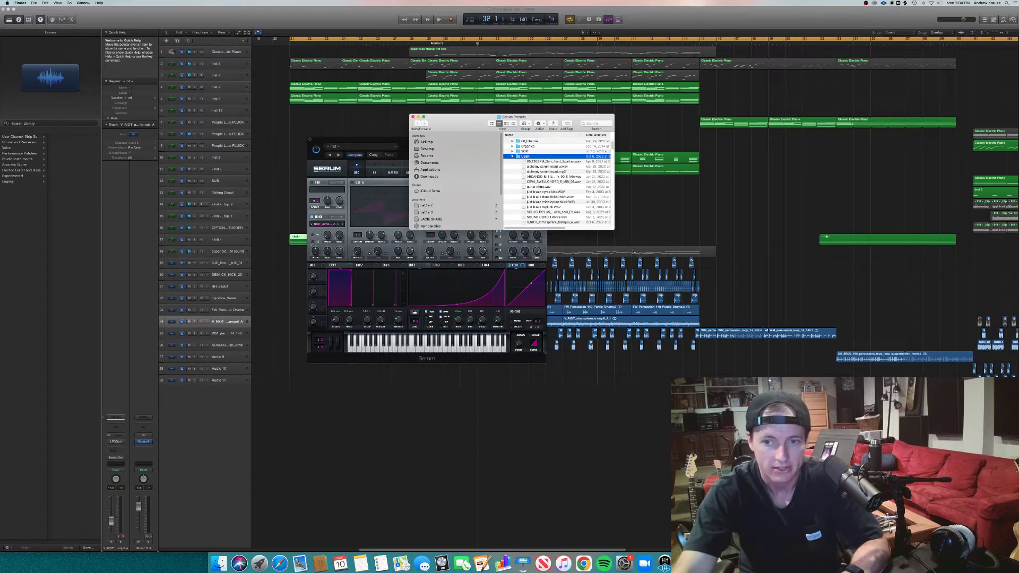
pyautogui.click(551, 222)
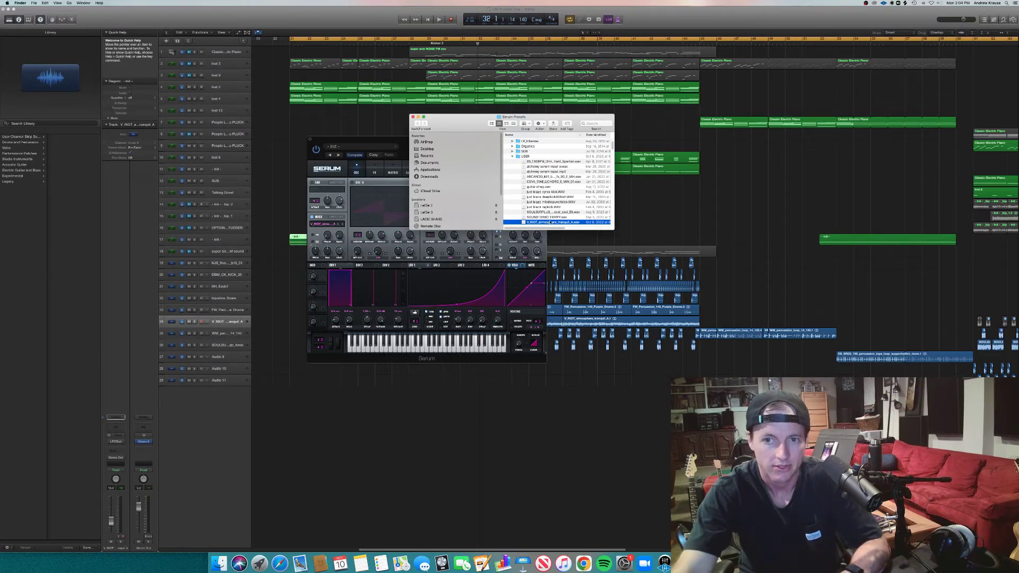
pyautogui.click(413, 116)
pyautogui.click(509, 163)
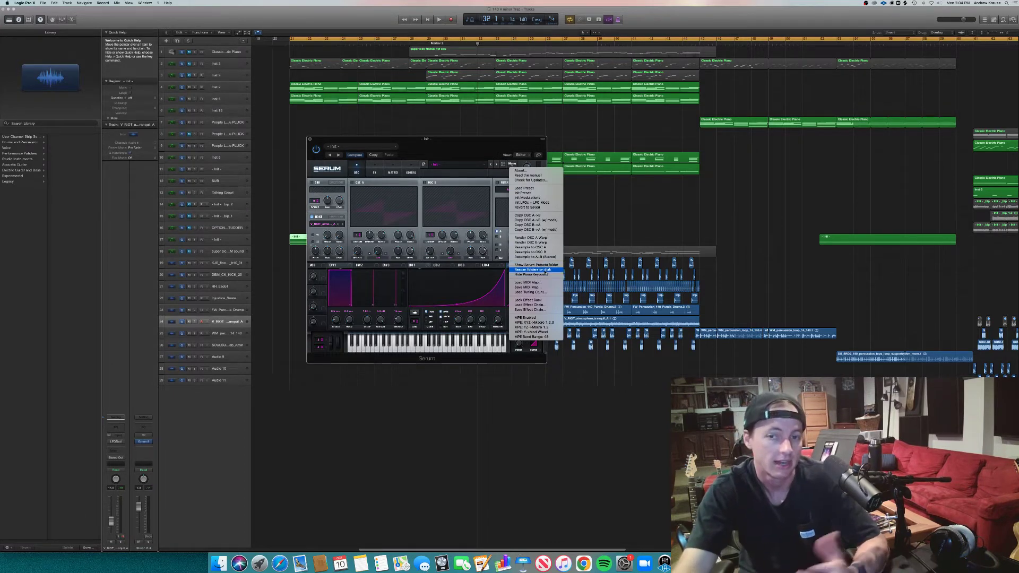
# Choose Rescan folders on disk from Serum's Menu dropdown
pyautogui.click(353, 218)
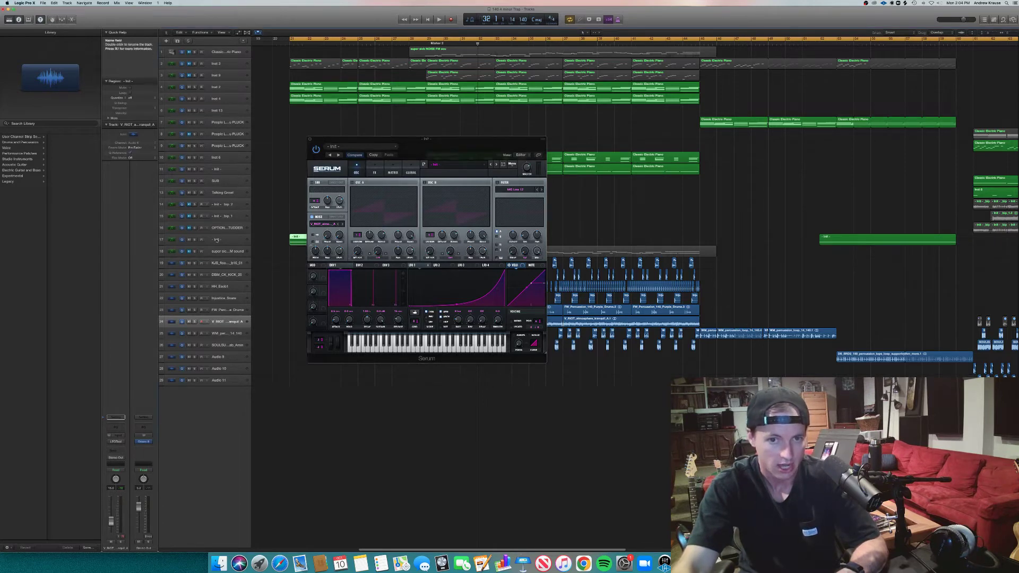
# Open the Init region in the Piano Roll, reopen Serum, and assign LFO 1 to the Noise pitch knob
pyautogui.doubleClick(296, 240)
pyautogui.moveTo(337, 414); pyautogui.dragTo(229, 357)
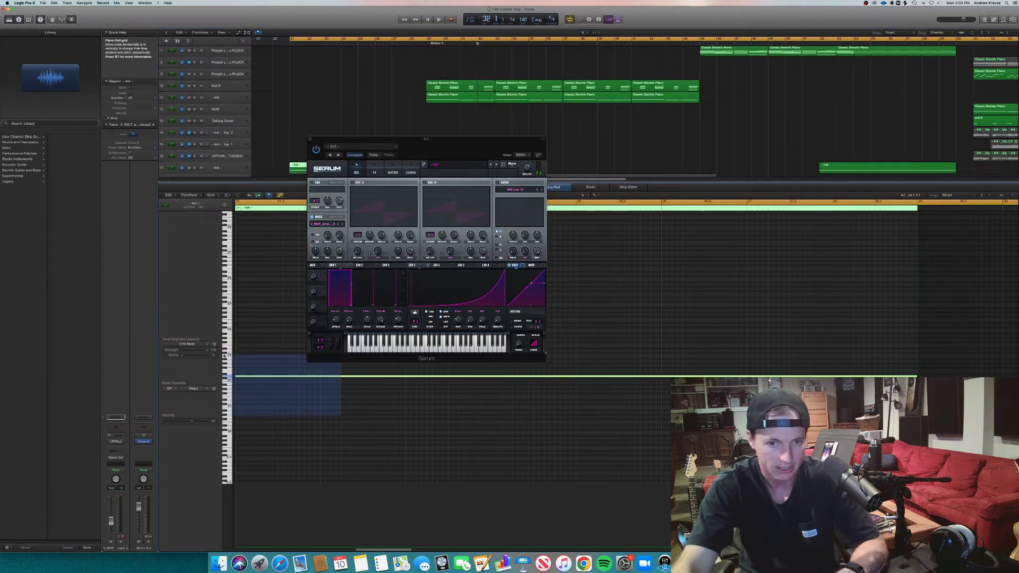
pyautogui.click(311, 140)
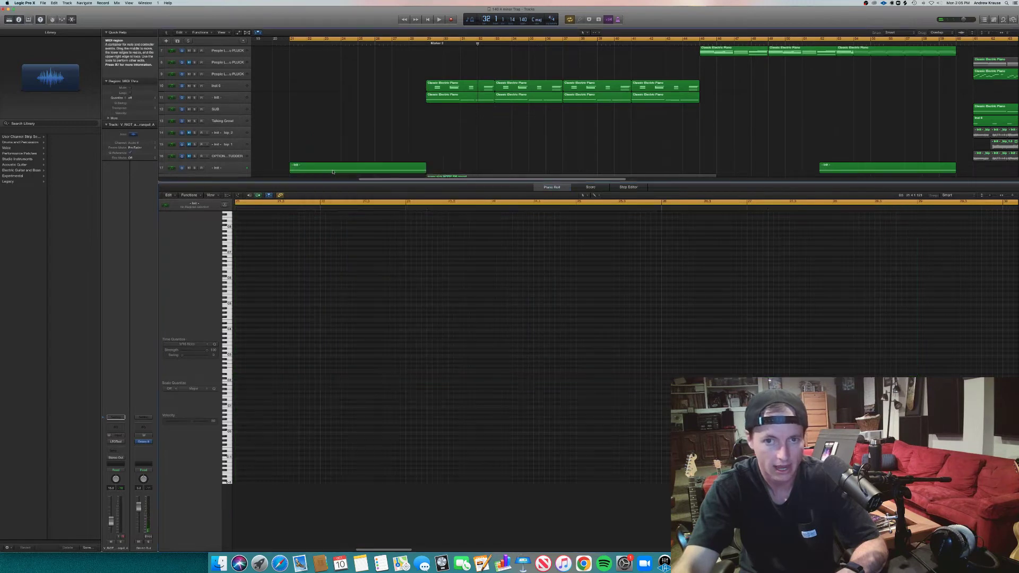
pyautogui.click(223, 168)
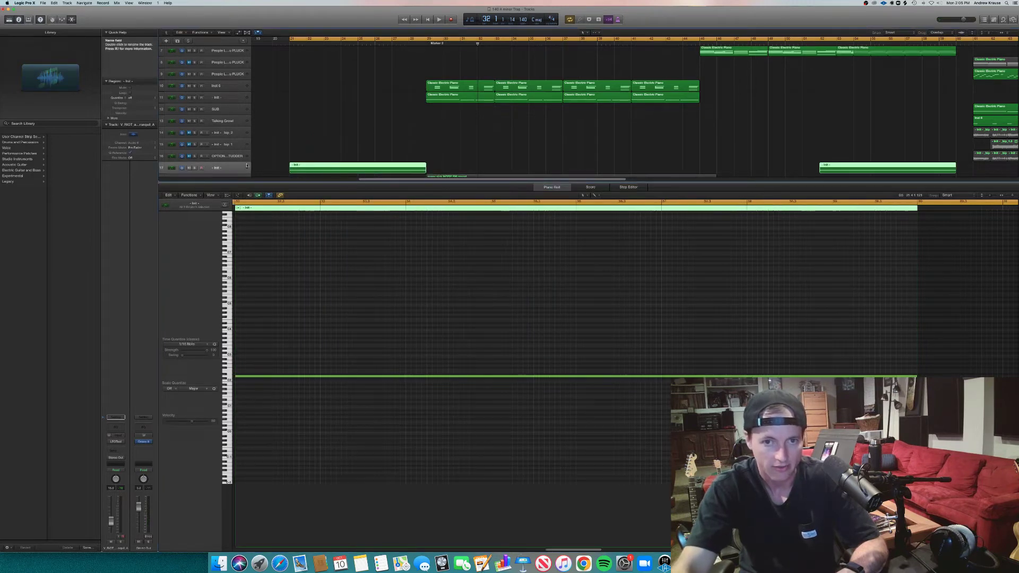
pyautogui.click(116, 435)
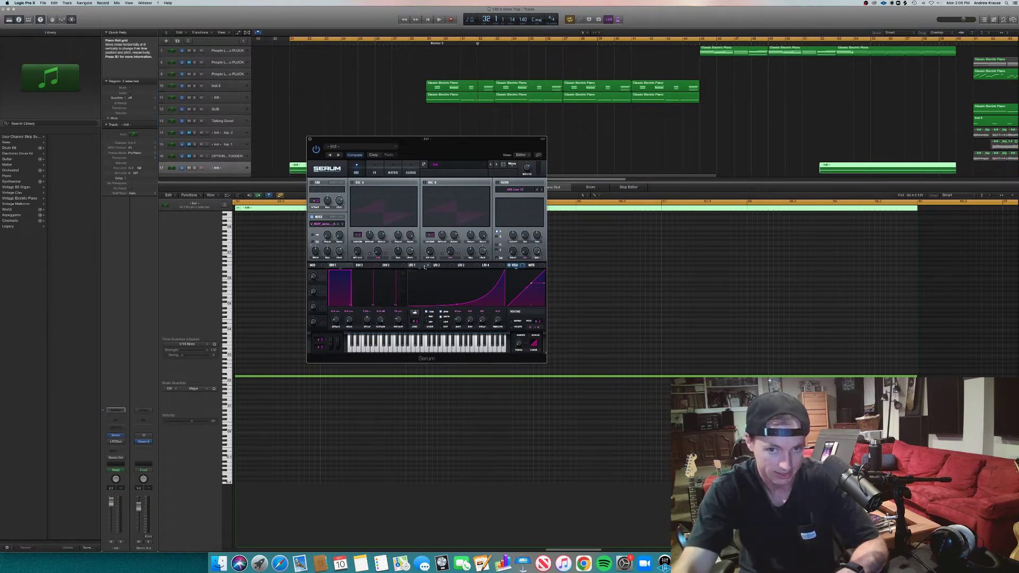
pyautogui.moveTo(414, 266); pyautogui.dragTo(314, 252)
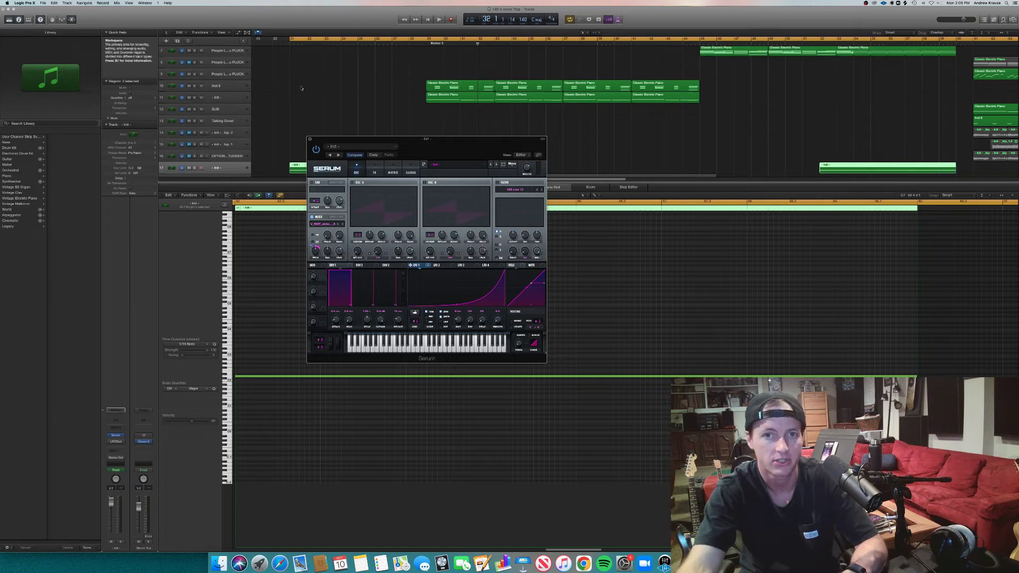
# Play from bar 21 to hear the LFO-driven noise riser, then close the Serum window
pyautogui.click(292, 42)
pyautogui.press('space')
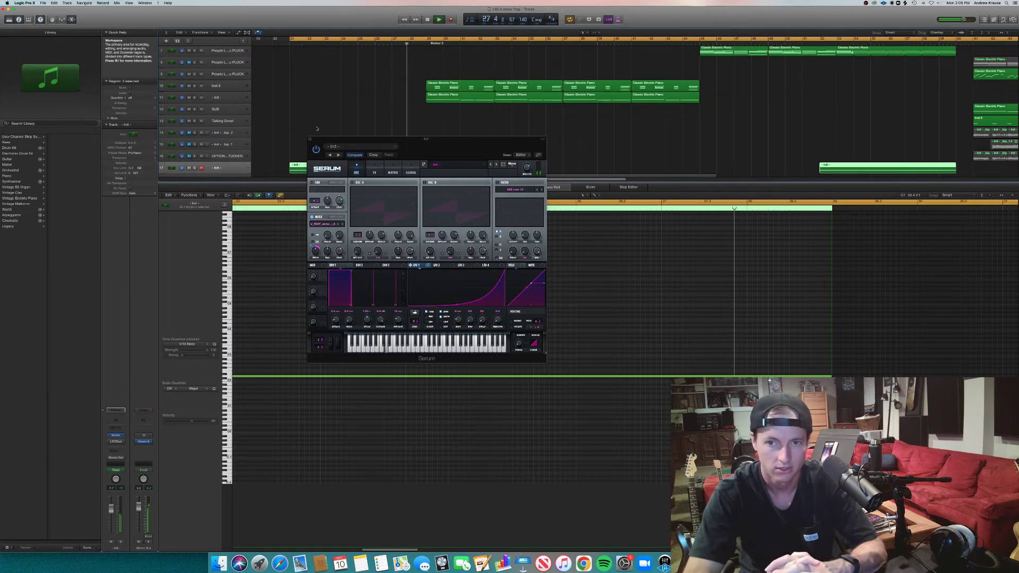
pyautogui.press('space')
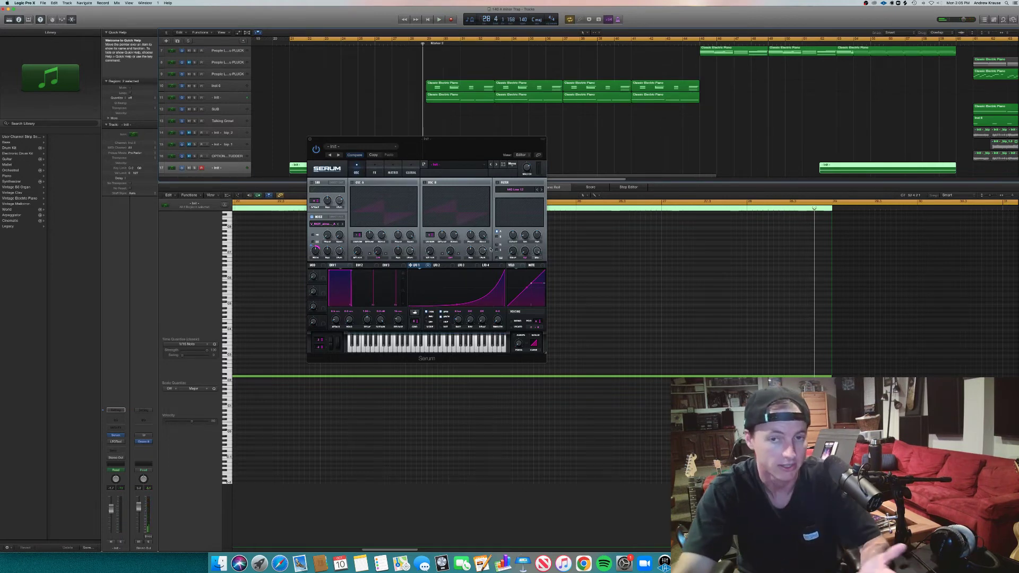
pyautogui.click(309, 141)
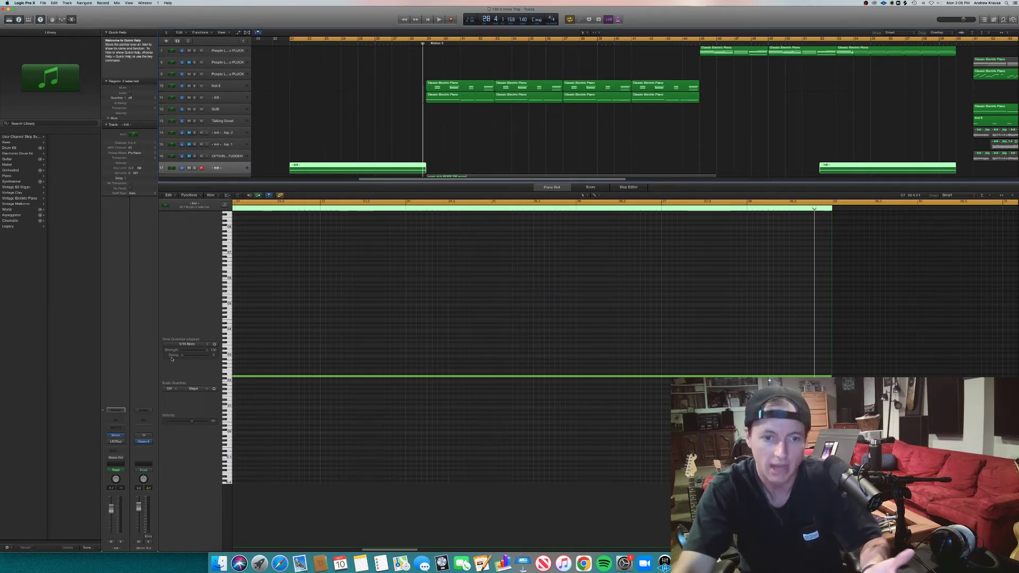
pyautogui.click(117, 435)
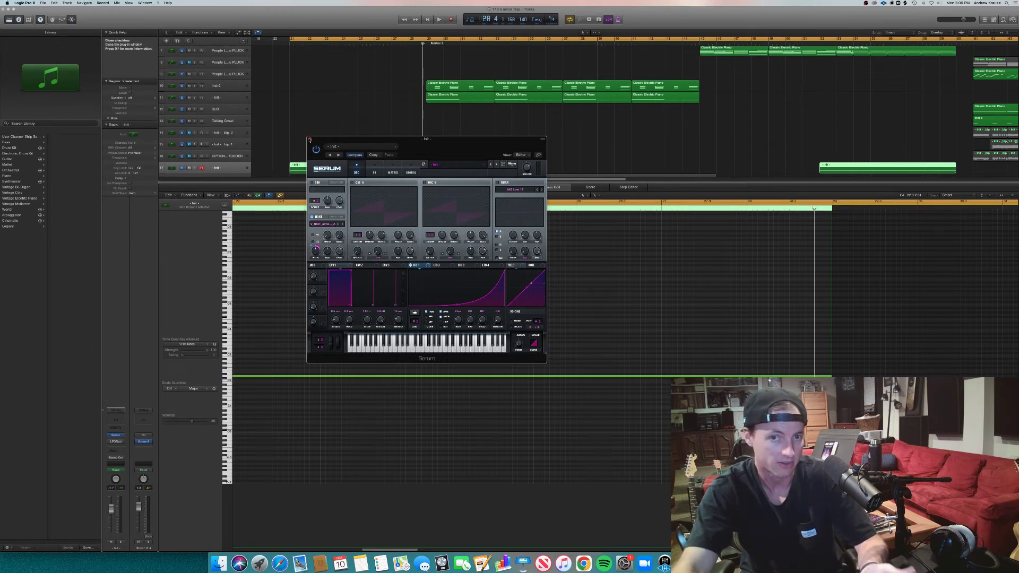
pyautogui.click(310, 139)
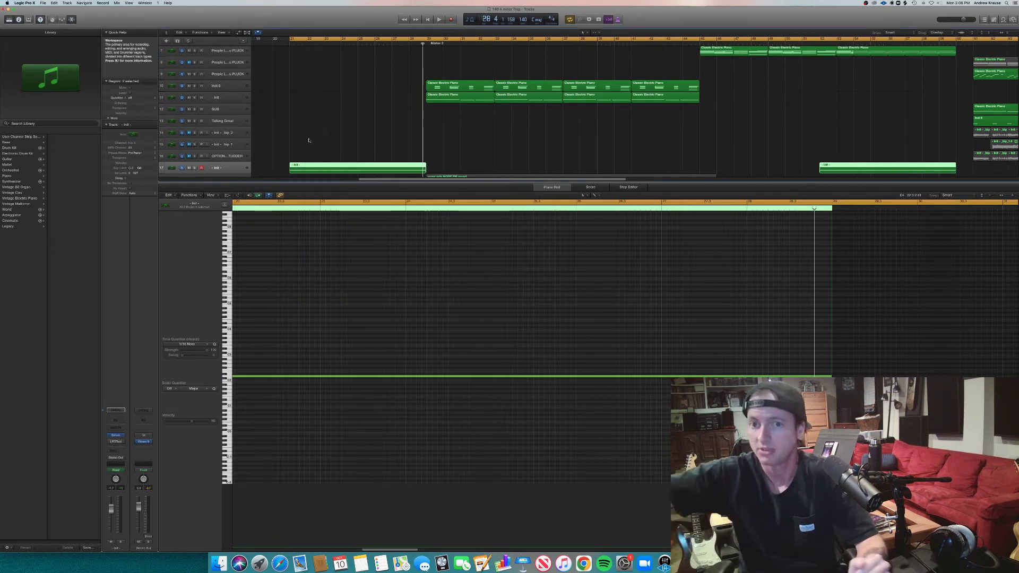